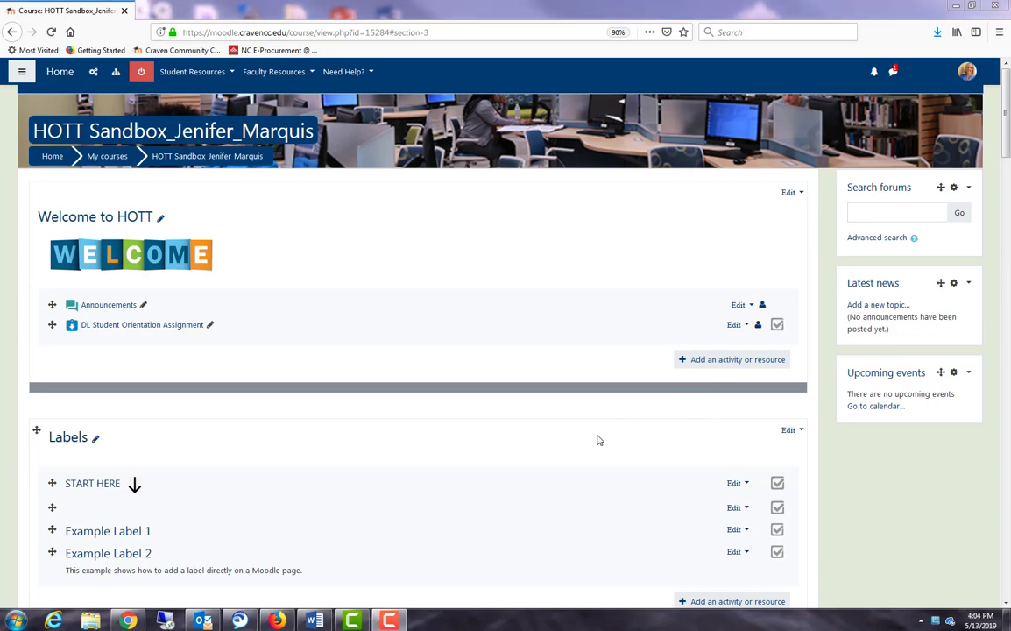
Step: Copy the address of the Craven CC Online page, cravencc.edu/distance-learning/, from Chrome and return to the Moodle course in Firefox
{"action": "left_click", "coordinate": [127, 620]}
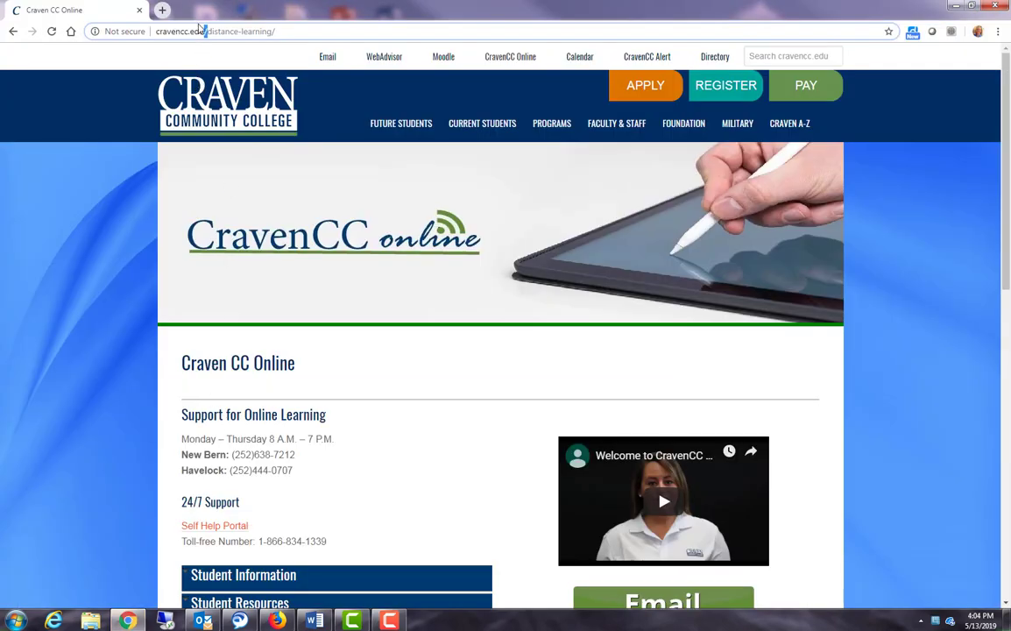
{"action": "left_click", "coordinate": [201, 31]}
{"action": "key", "text": "ctrl+c"}
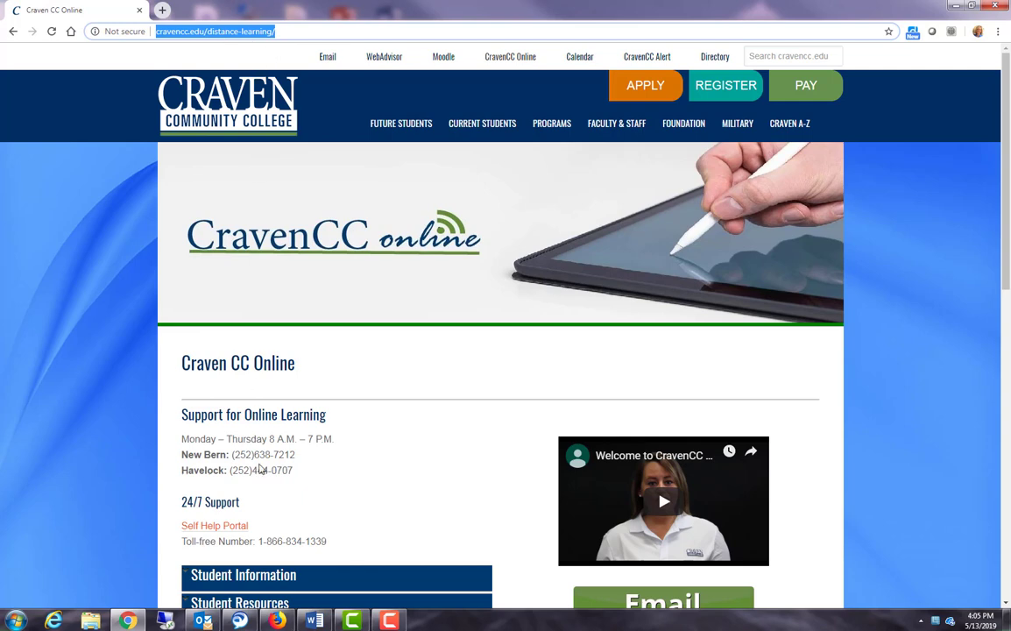
{"action": "left_click", "coordinate": [282, 619]}
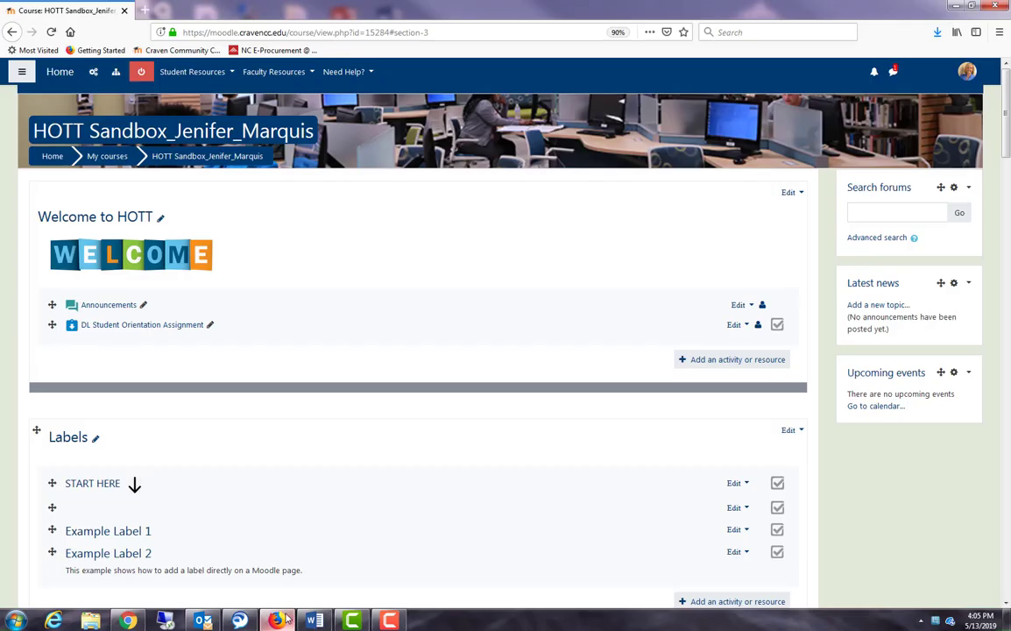
Step: Add a new URL resource to the course's URLs section
{"action": "scroll", "coordinate": [415, 466], "scroll_direction": "down", "scroll_amount": 5}
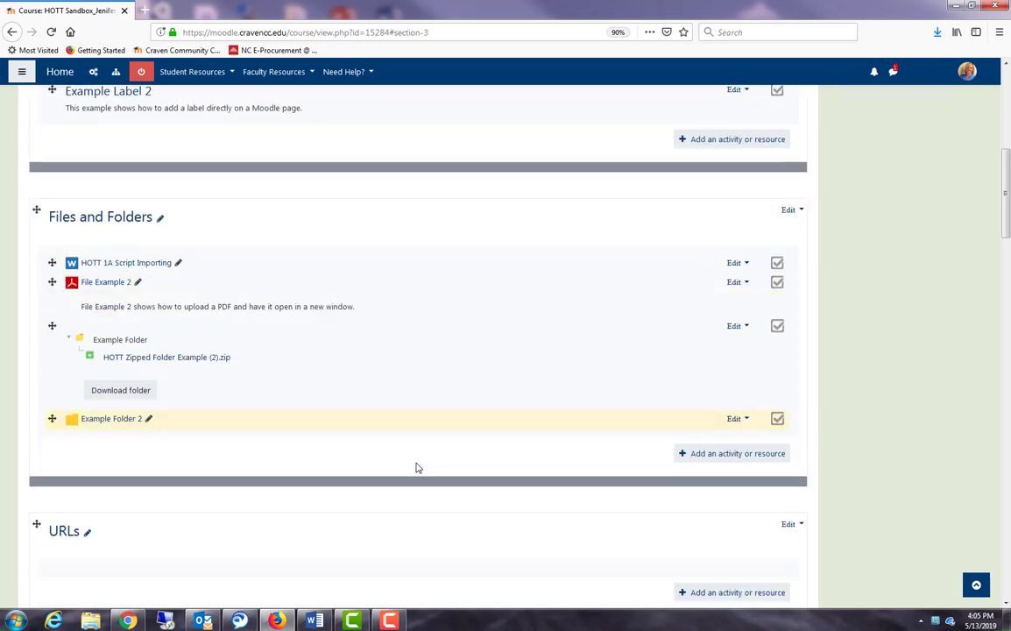
{"action": "scroll", "coordinate": [415, 466], "scroll_direction": "down", "scroll_amount": 2}
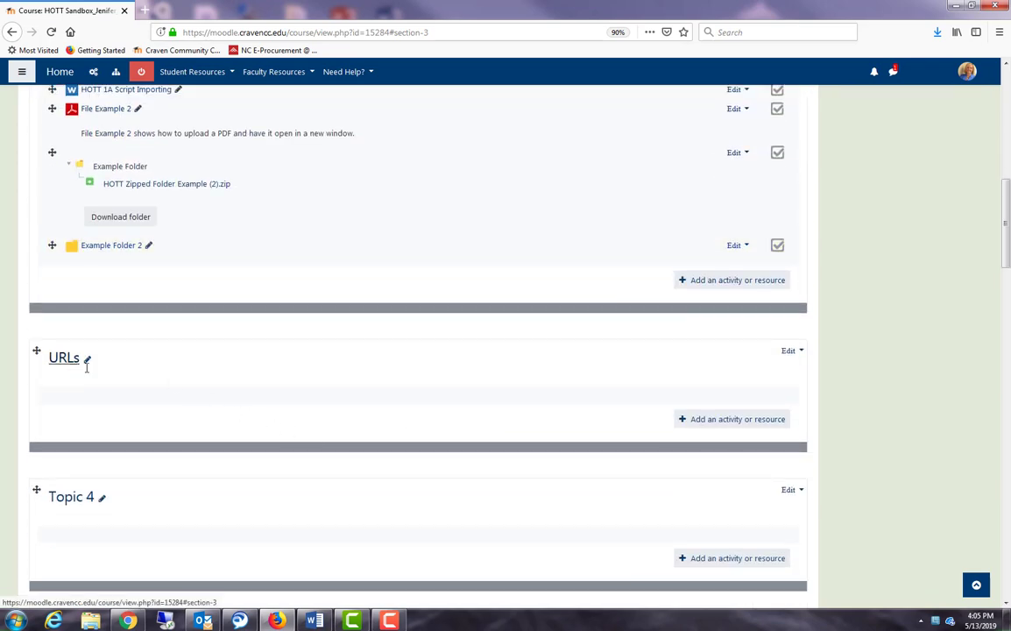
{"action": "left_click", "coordinate": [711, 421]}
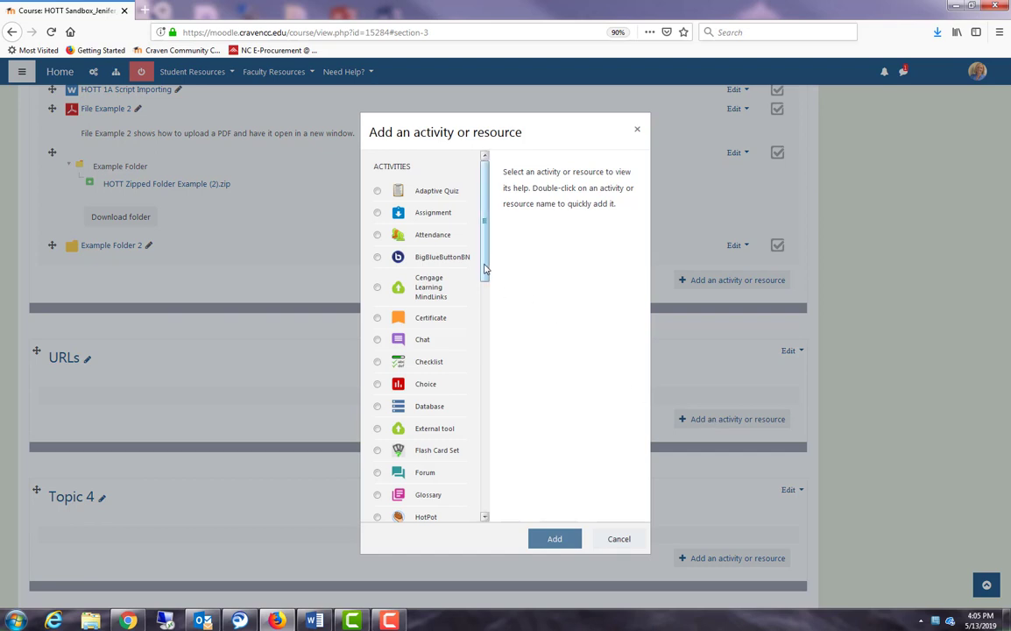
{"action": "left_click_drag", "start_coordinate": [483, 269], "coordinate": [480, 509]}
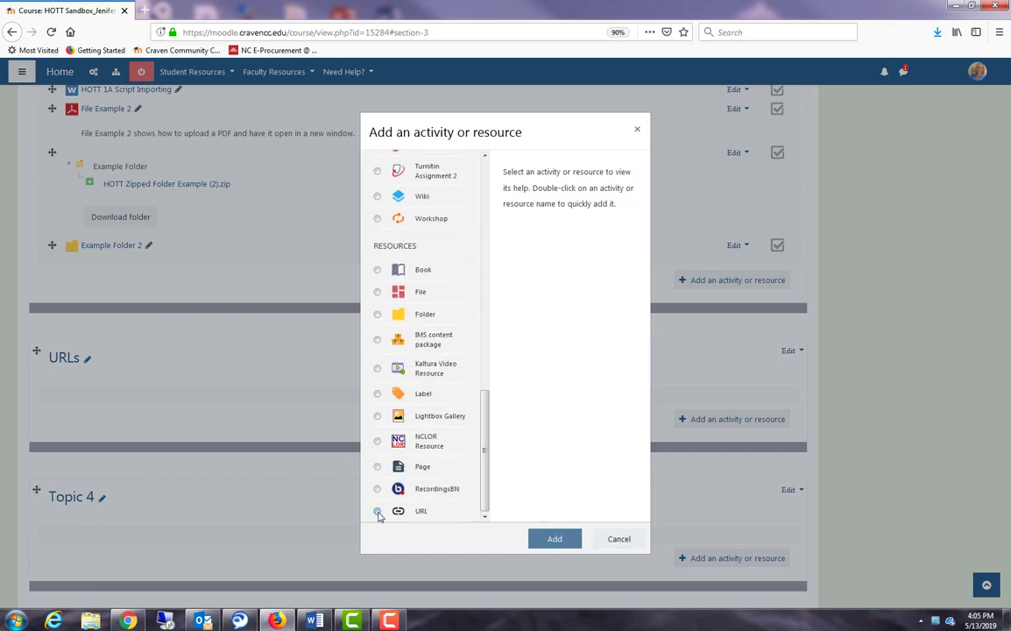
{"action": "left_click", "coordinate": [377, 512]}
{"action": "left_click", "coordinate": [552, 539]}
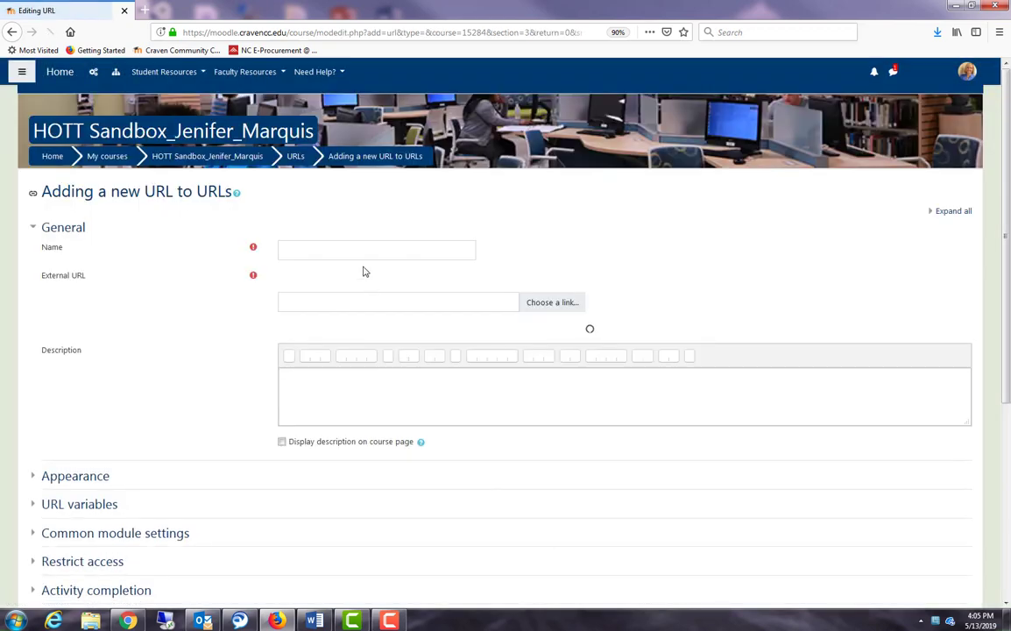
{"action": "left_click", "coordinate": [360, 252]}
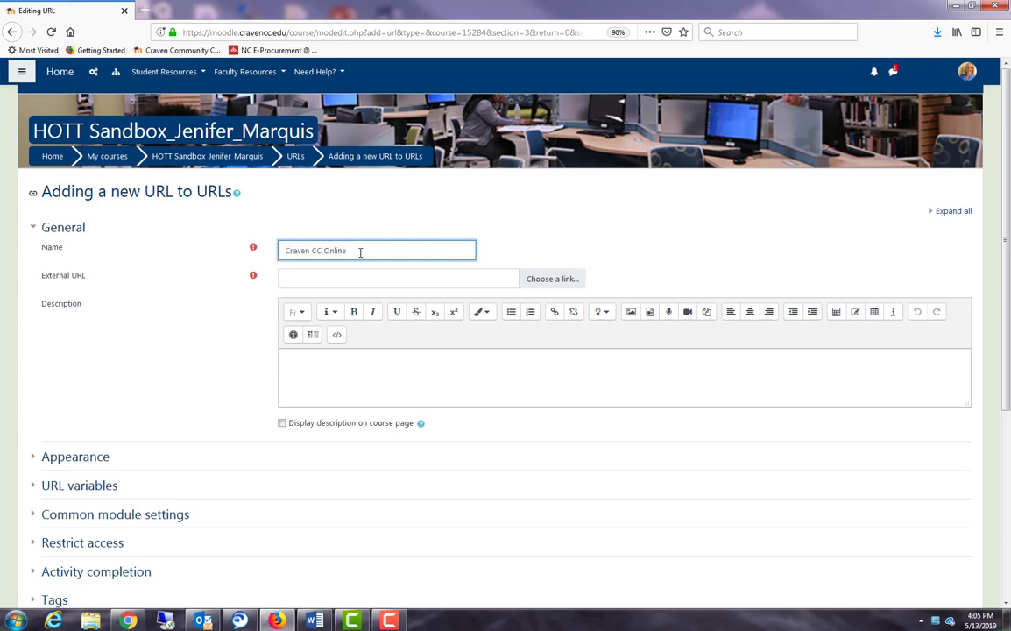
{"action": "left_click", "coordinate": [390, 277]}
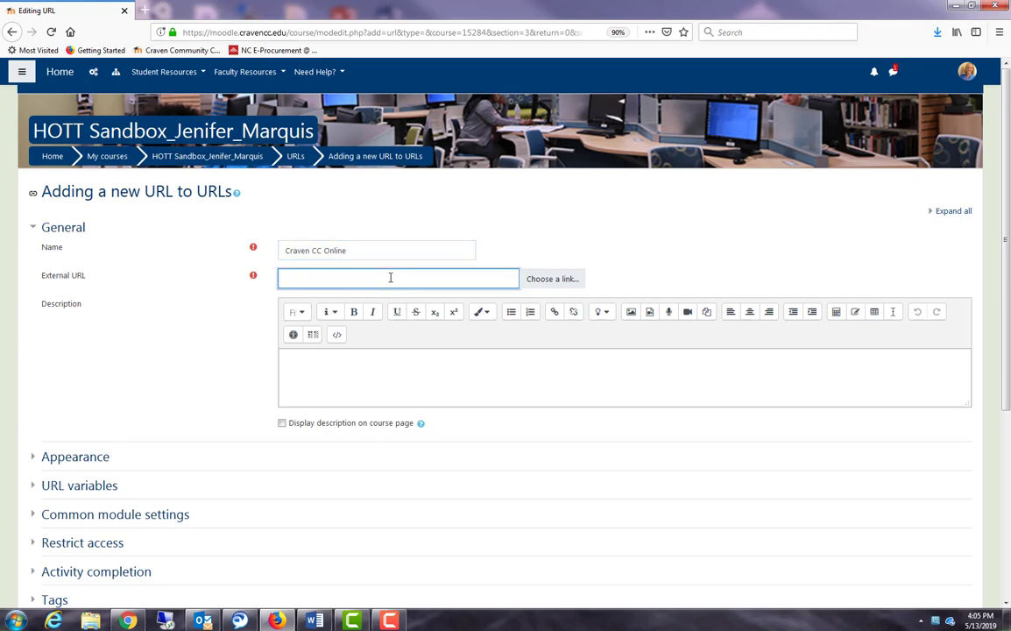
{"action": "key", "text": "ctrl+v"}
{"action": "left_click", "coordinate": [202, 312]}
Step: Set the resource's appearance to display In pop-up, then save it and return to the course
{"action": "scroll", "coordinate": [202, 314], "scroll_direction": "down", "scroll_amount": 2}
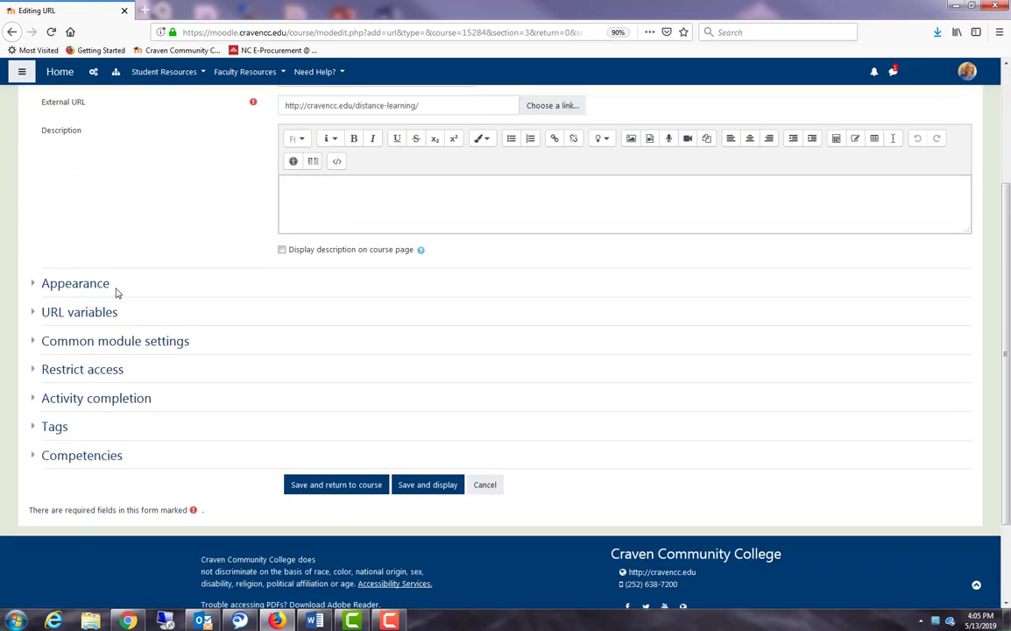
{"action": "left_click", "coordinate": [88, 285]}
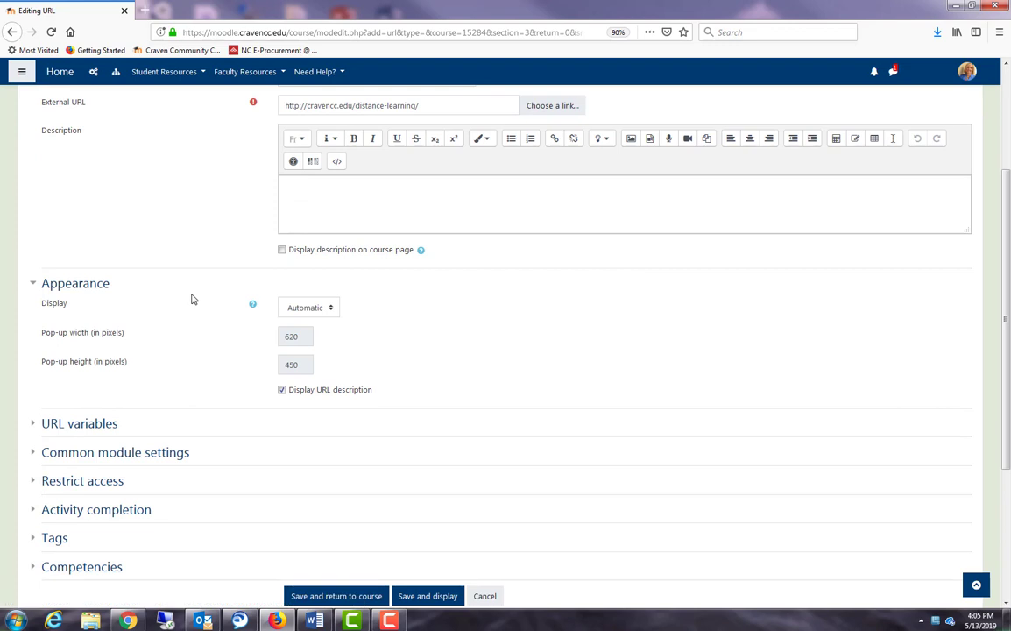
{"action": "left_click", "coordinate": [330, 311]}
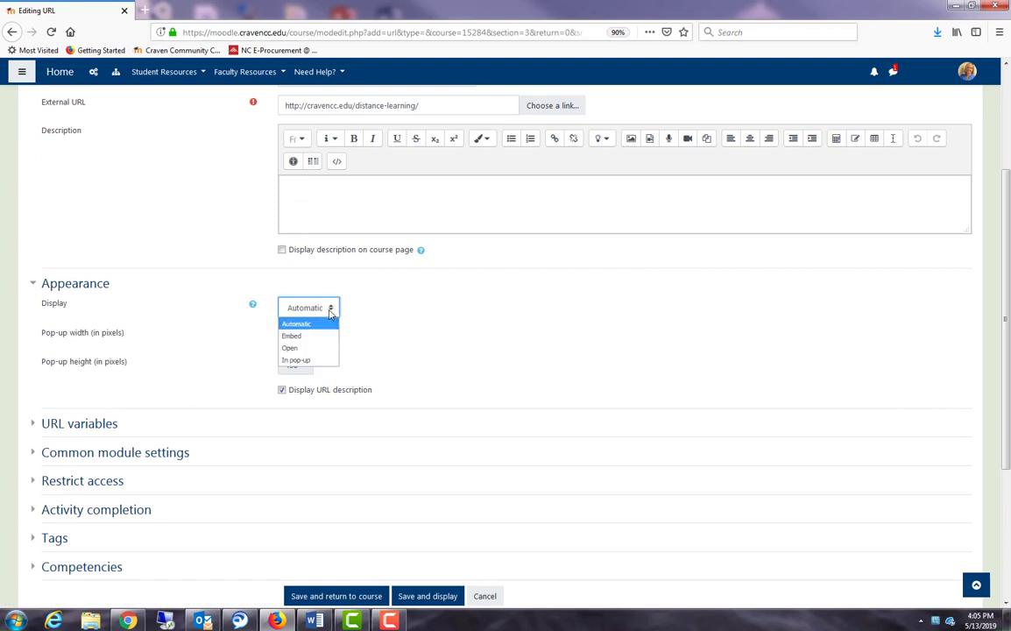
{"action": "left_click", "coordinate": [313, 359]}
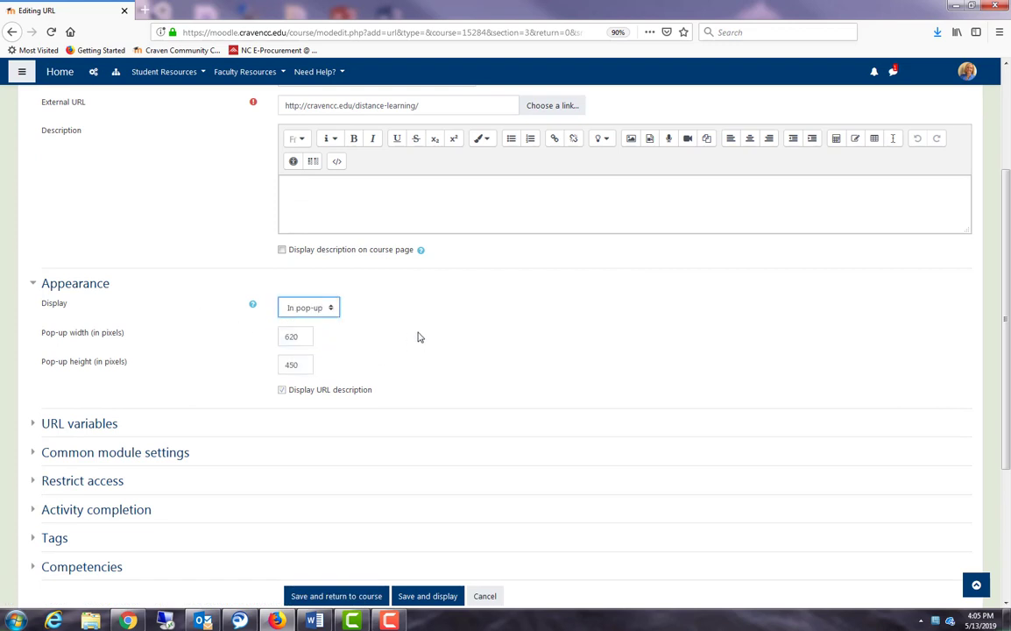
{"action": "scroll", "coordinate": [418, 337], "scroll_direction": "down", "scroll_amount": 3}
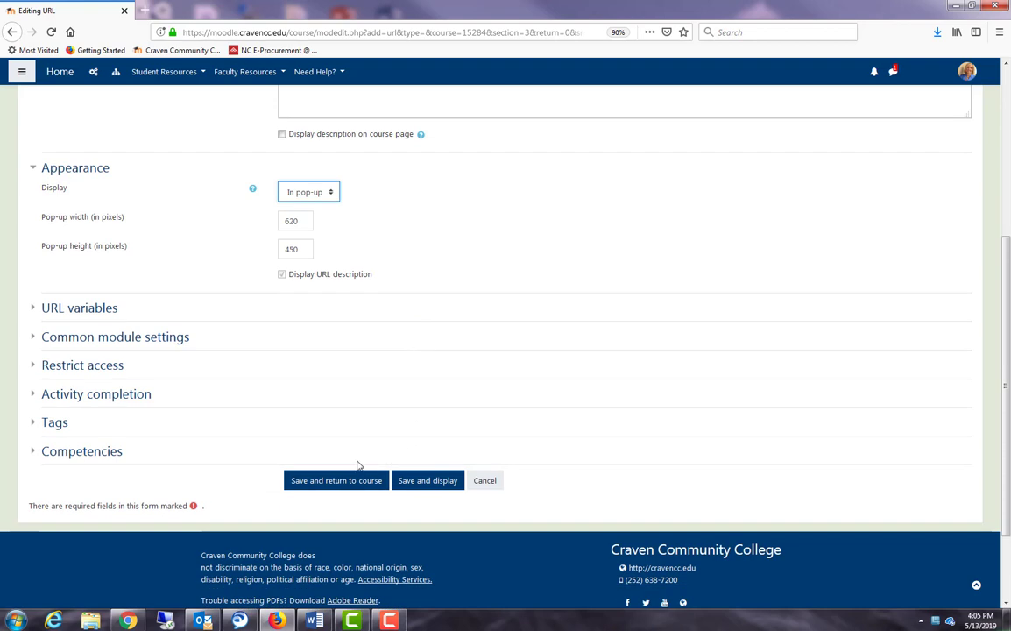
{"action": "left_click", "coordinate": [317, 481]}
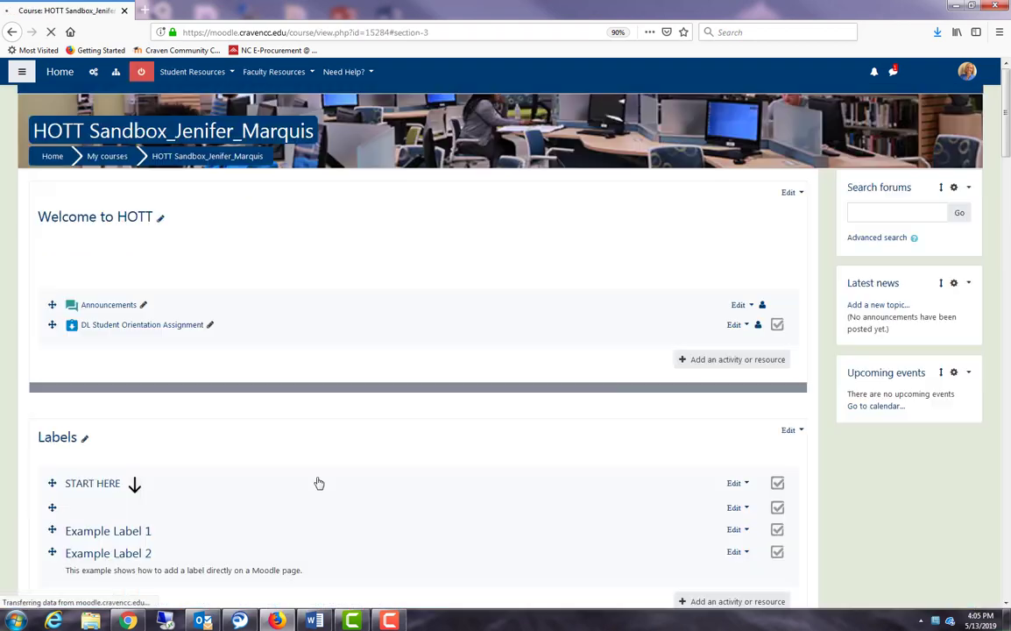
Step: Add a second URL resource to the URLs section, beneath Craven CC Online
{"action": "scroll", "coordinate": [318, 481], "scroll_direction": "up", "scroll_amount": 4}
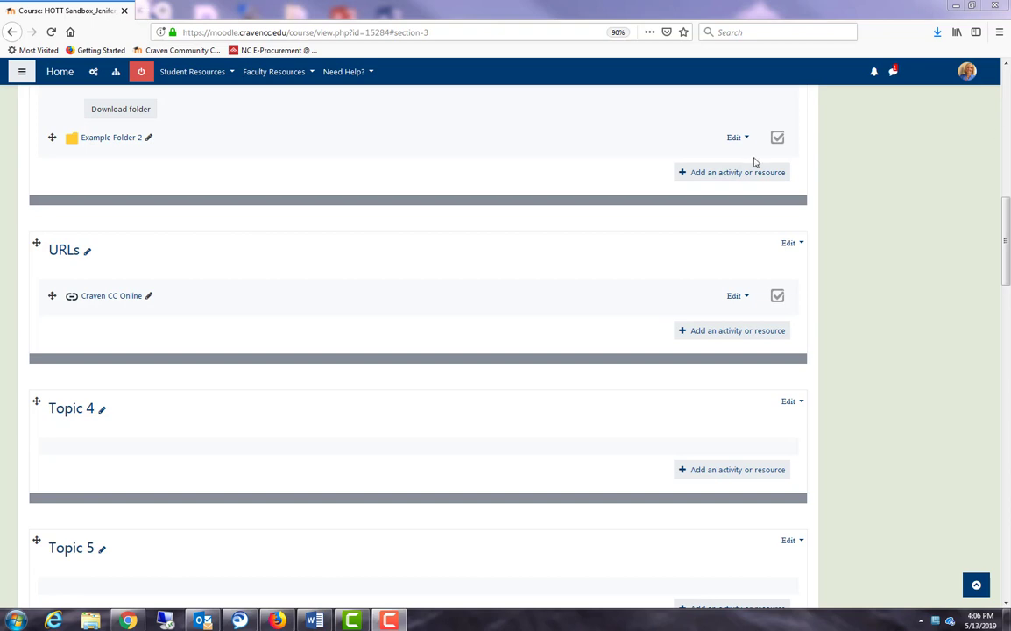
{"action": "left_click", "coordinate": [716, 333]}
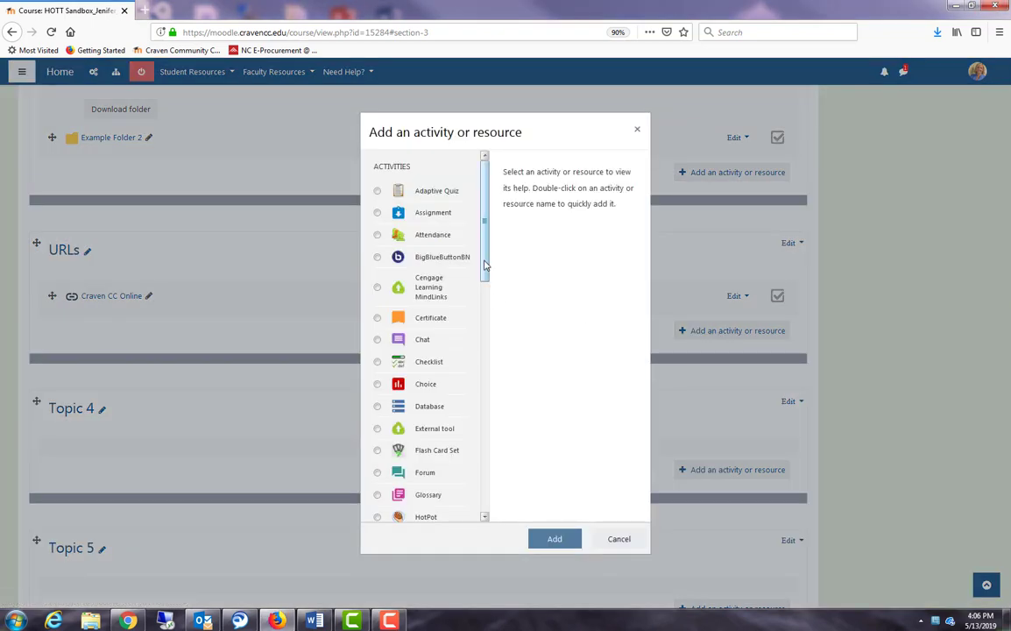
{"action": "scroll", "coordinate": [456, 394], "scroll_direction": "down", "scroll_amount": 15}
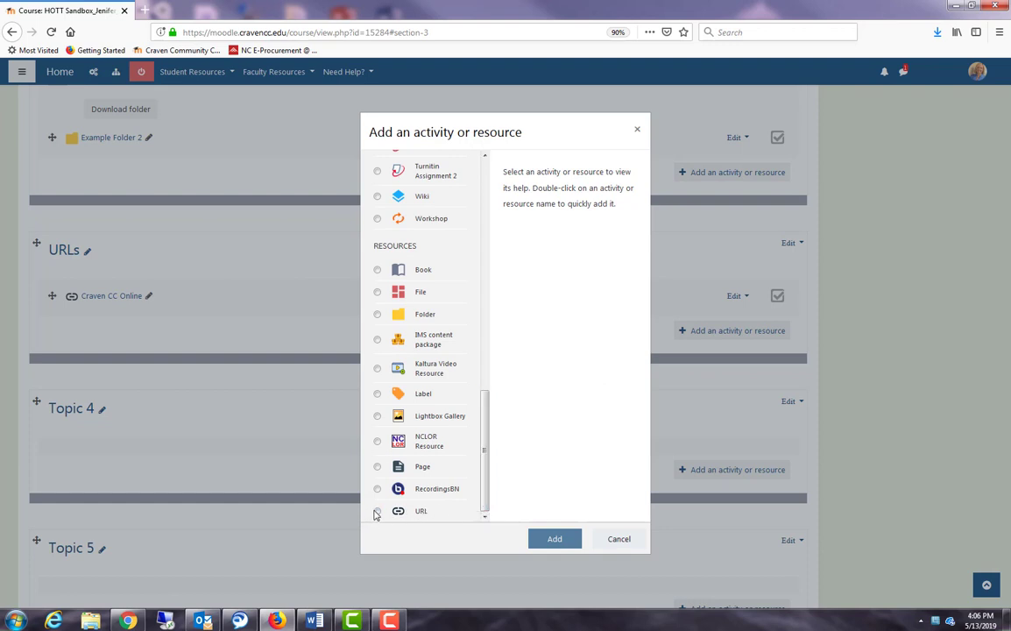
{"action": "left_click", "coordinate": [378, 511]}
{"action": "left_click", "coordinate": [536, 538]}
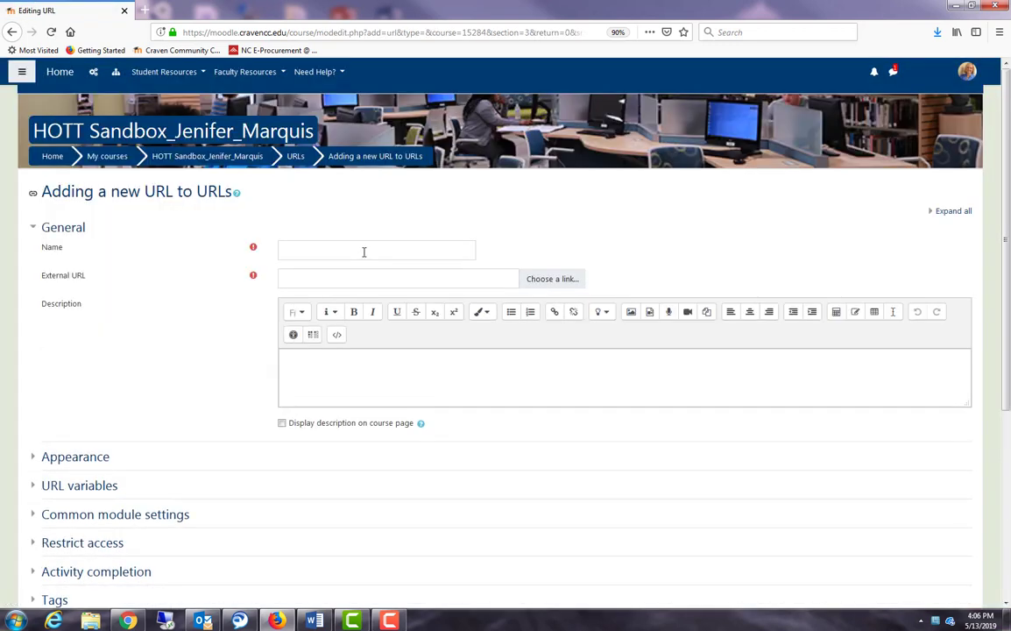
{"action": "left_click", "coordinate": [363, 251]}
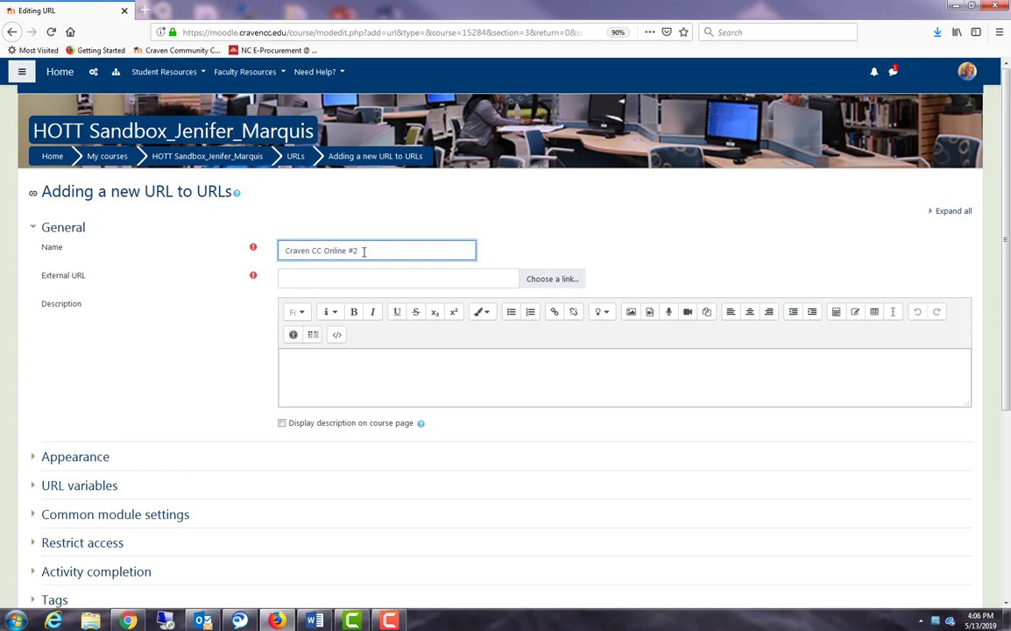
{"action": "left_click", "coordinate": [371, 270]}
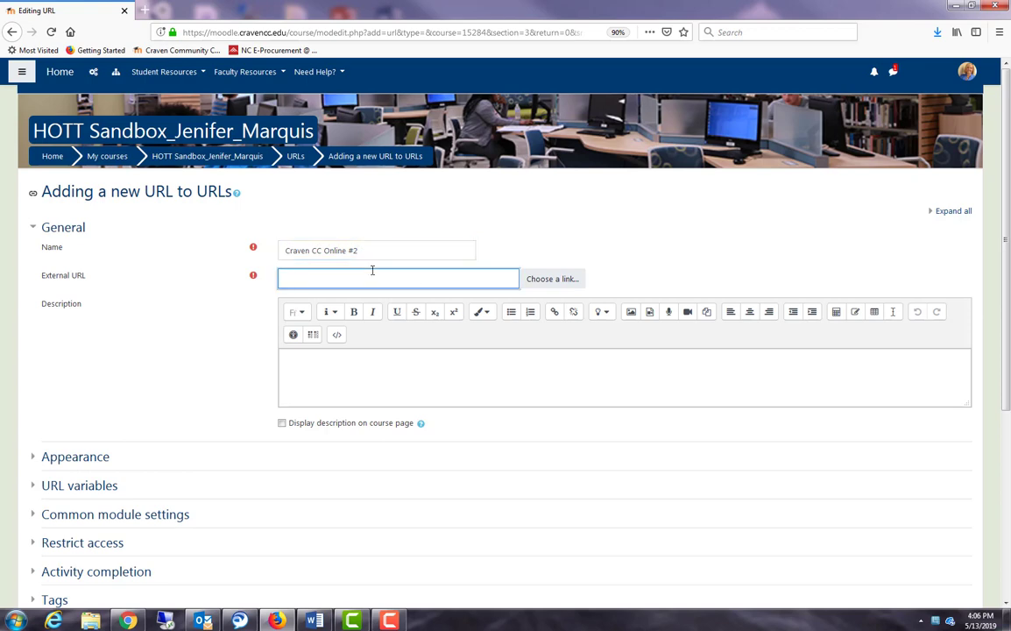
{"action": "key", "text": "ctrl+v"}
{"action": "left_click", "coordinate": [212, 327]}
Step: Keep the display option for Craven CC Online #2 at Automatic, then save it and return to the course
{"action": "scroll", "coordinate": [212, 327], "scroll_direction": "down", "scroll_amount": 3}
{"action": "left_click", "coordinate": [110, 341]}
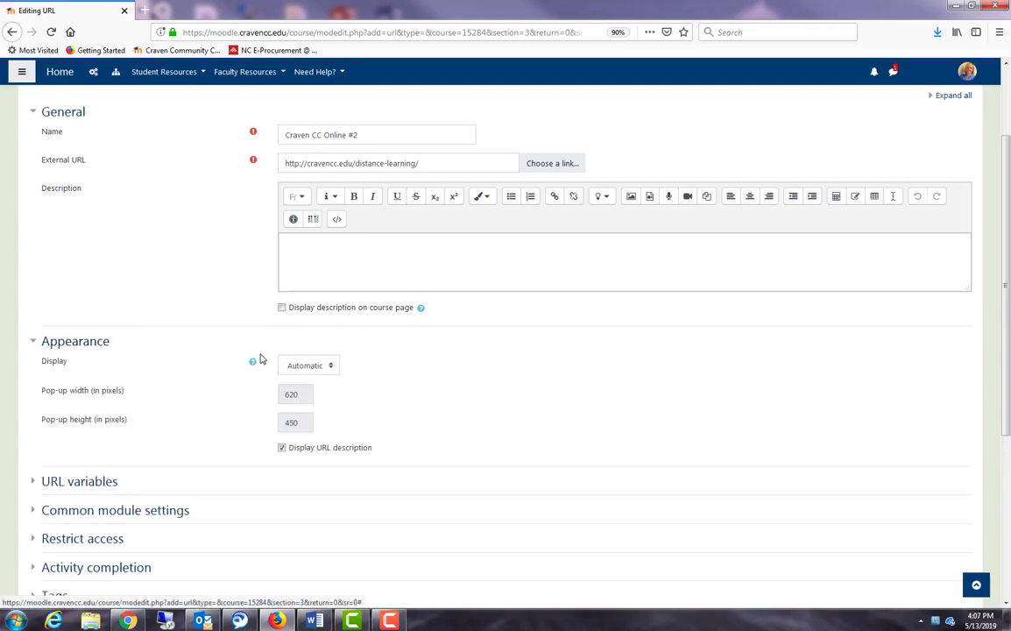
{"action": "left_click", "coordinate": [305, 366]}
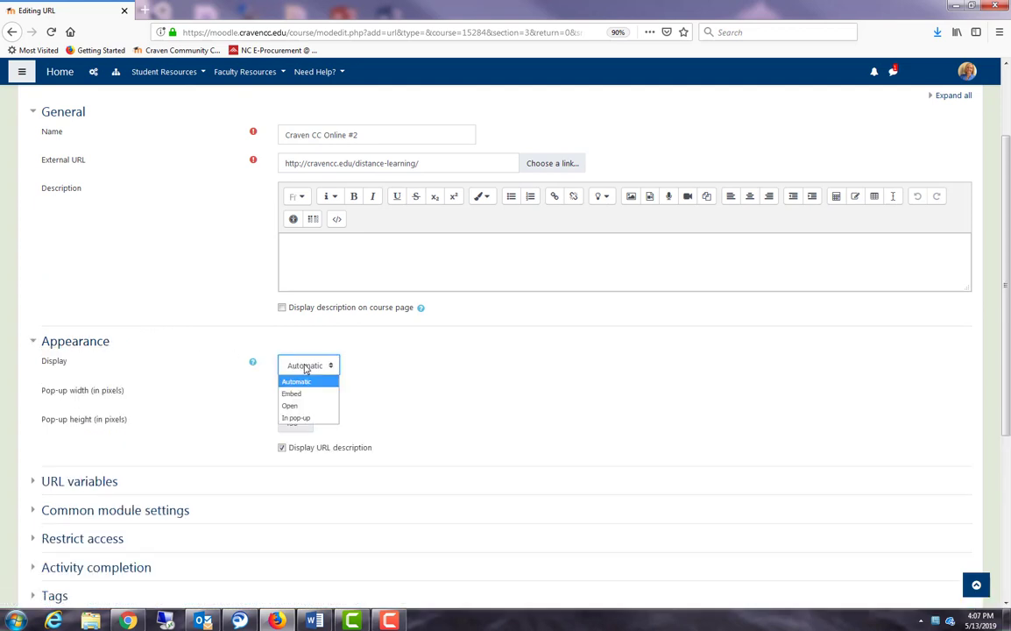
{"action": "left_click", "coordinate": [307, 366]}
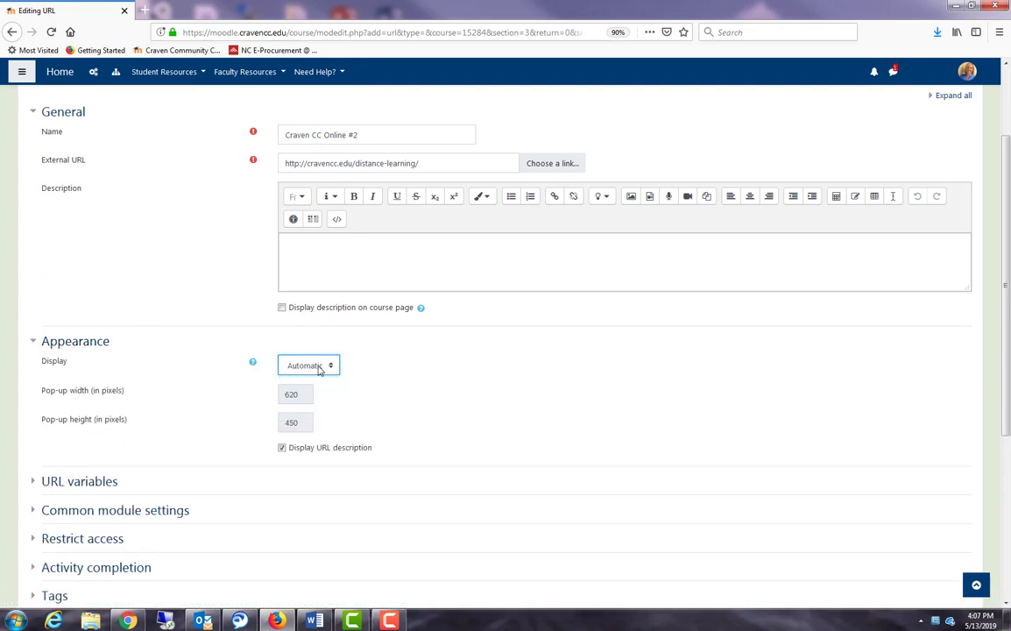
{"action": "left_click", "coordinate": [224, 373]}
{"action": "scroll", "coordinate": [224, 373], "scroll_direction": "down", "scroll_amount": 5}
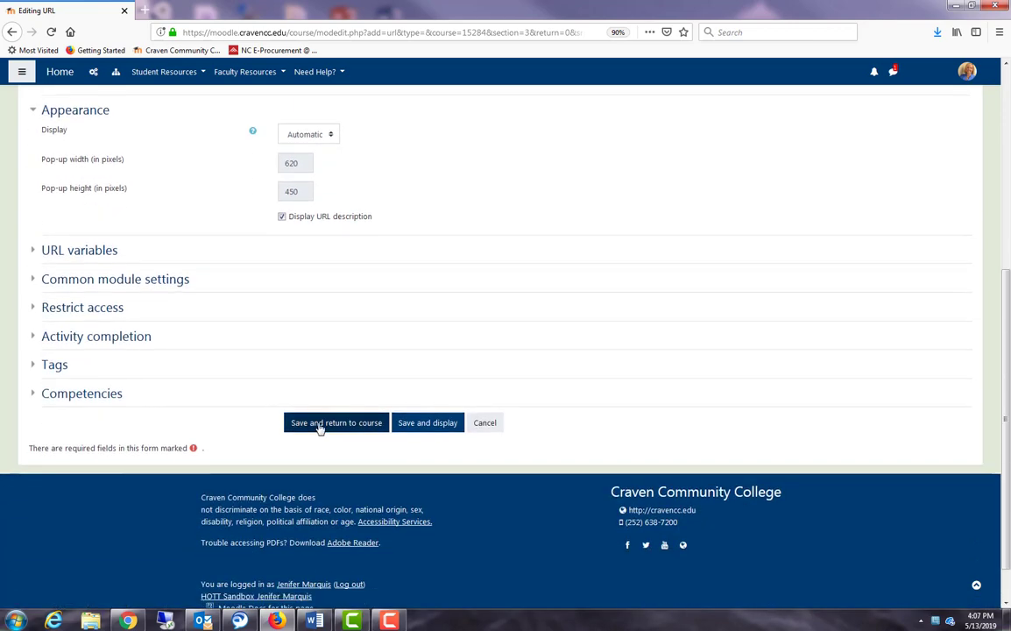
{"action": "left_click", "coordinate": [321, 424]}
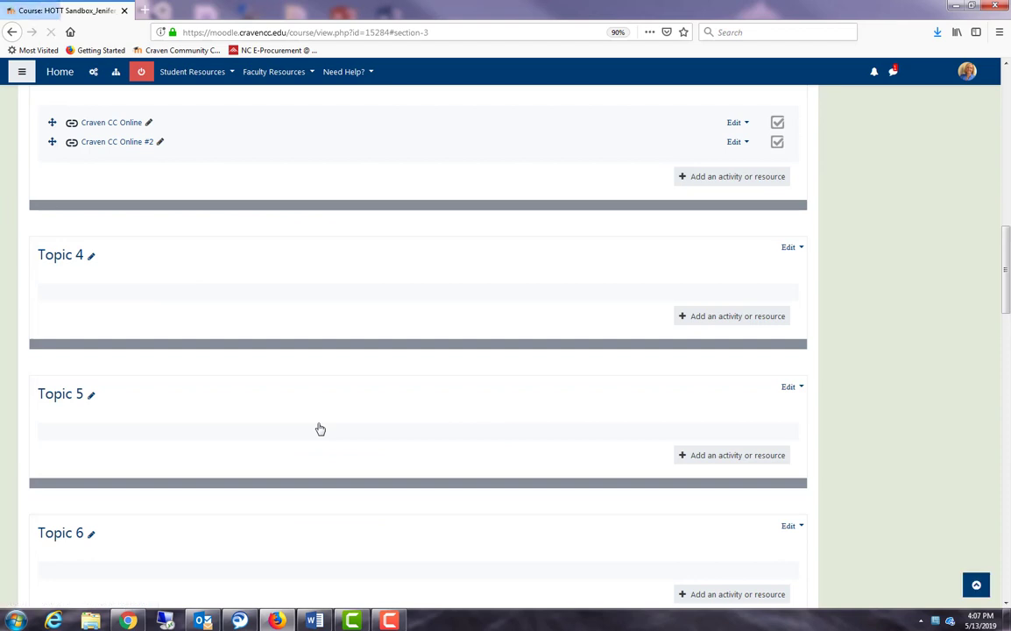
Step: Test the Craven CC Online link by opening its pop-up window, maximizing it and closing it
{"action": "scroll", "coordinate": [327, 378], "scroll_direction": "up", "scroll_amount": 2}
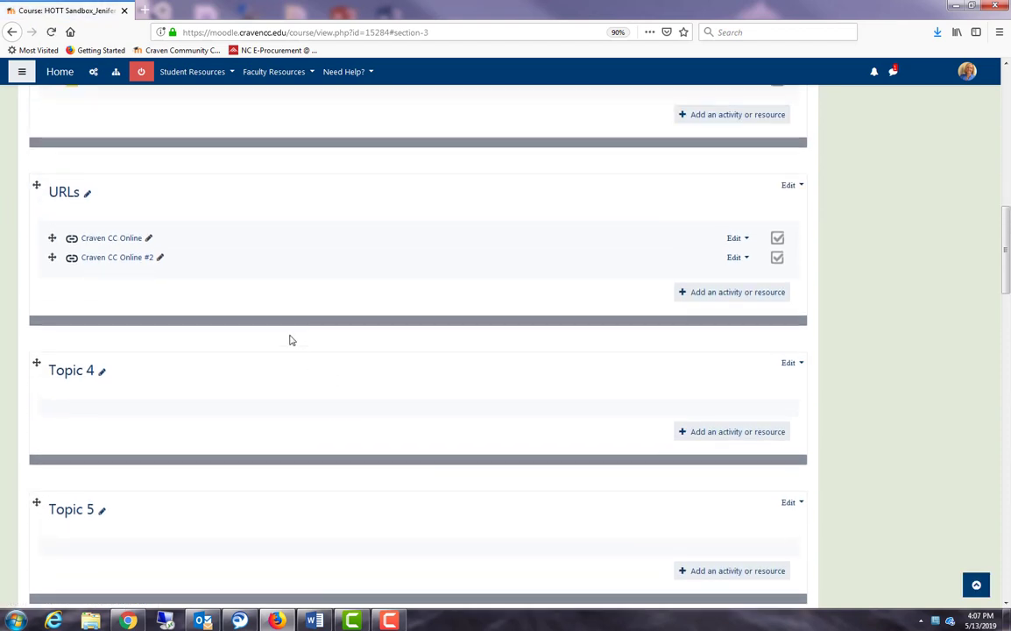
{"action": "left_click", "coordinate": [95, 239]}
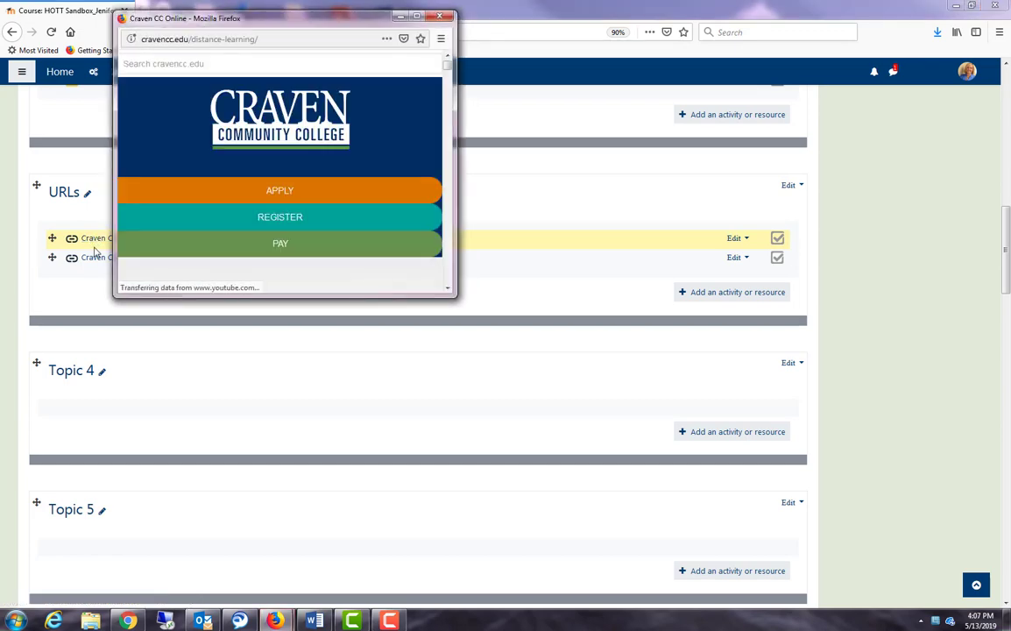
{"action": "left_click", "coordinate": [416, 16]}
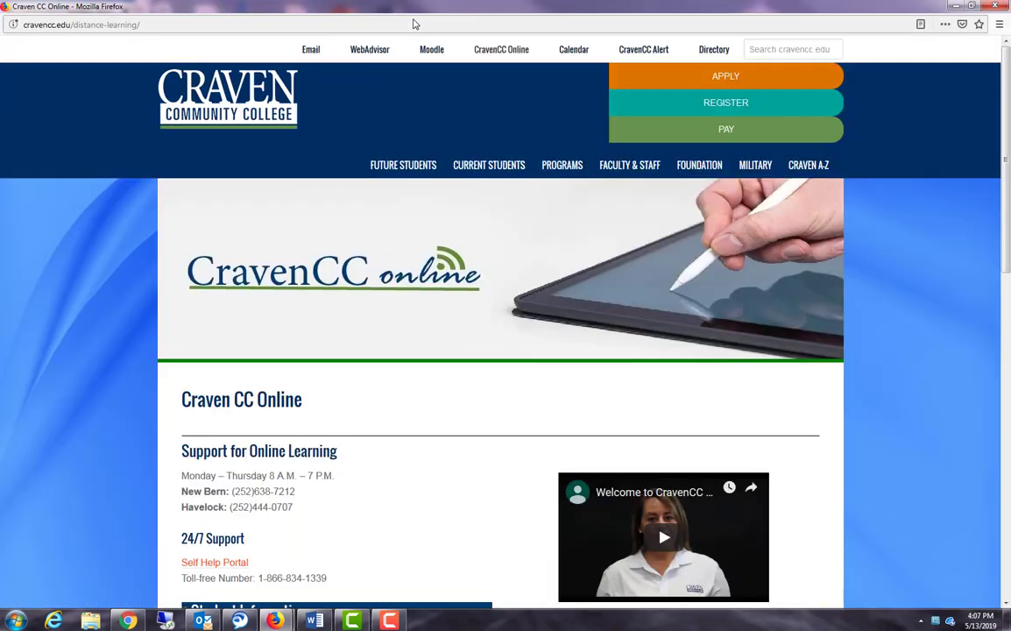
{"action": "scroll", "coordinate": [419, 35], "scroll_direction": "down", "scroll_amount": 1}
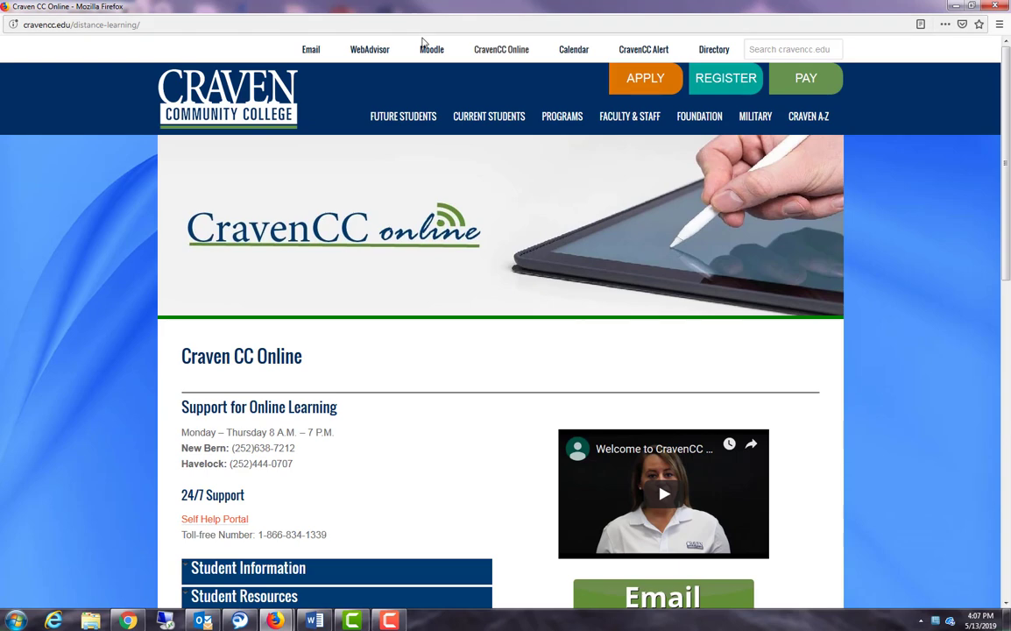
{"action": "left_click", "coordinate": [996, 7]}
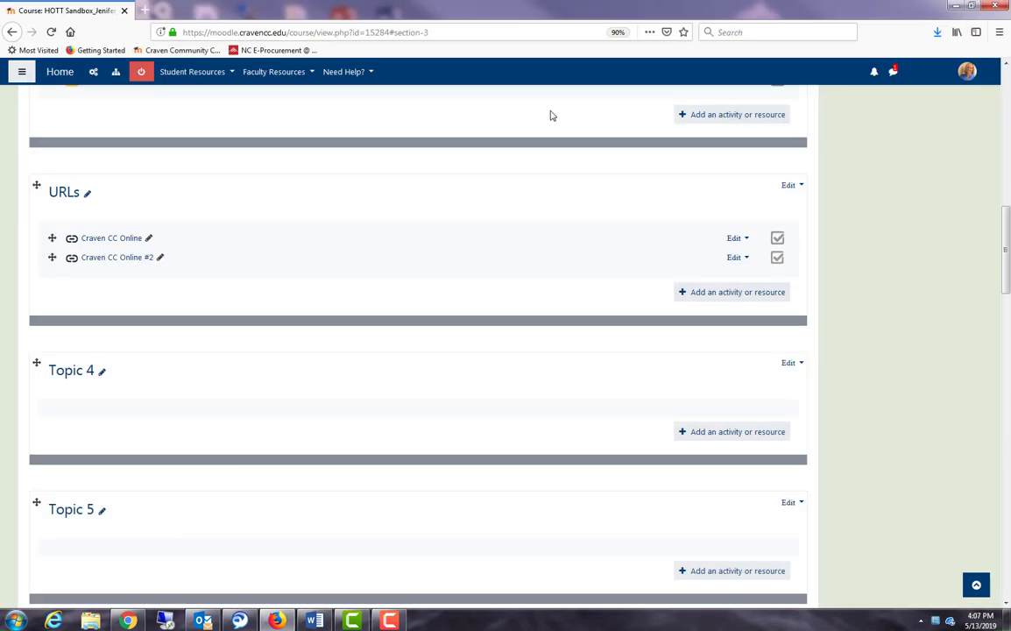
Step: Test the Craven CC Online #2 link, then go back to the course page
{"action": "left_click", "coordinate": [97, 260]}
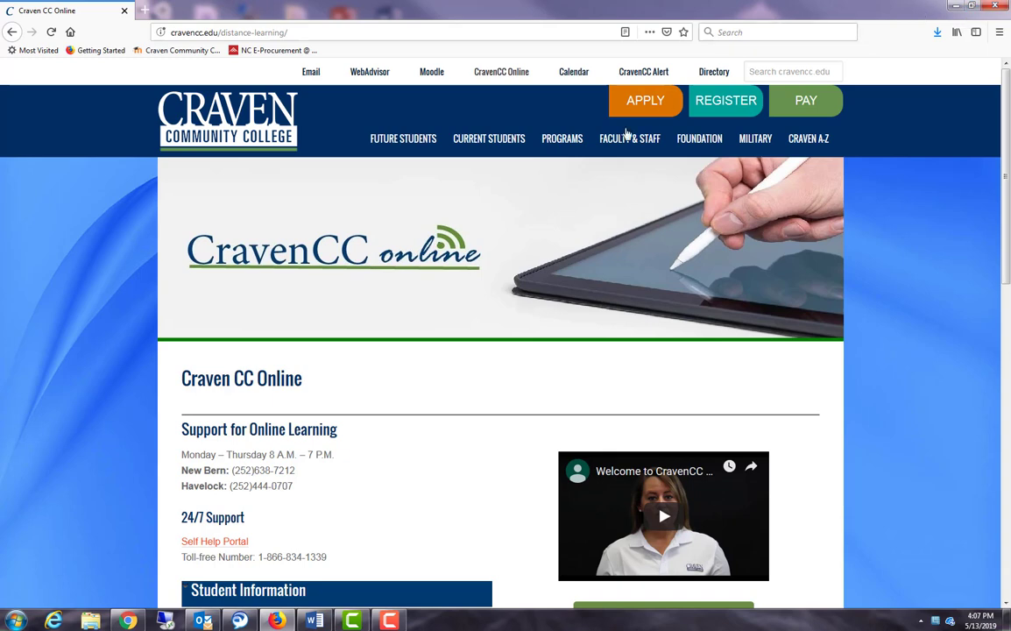
{"action": "left_click", "coordinate": [12, 33]}
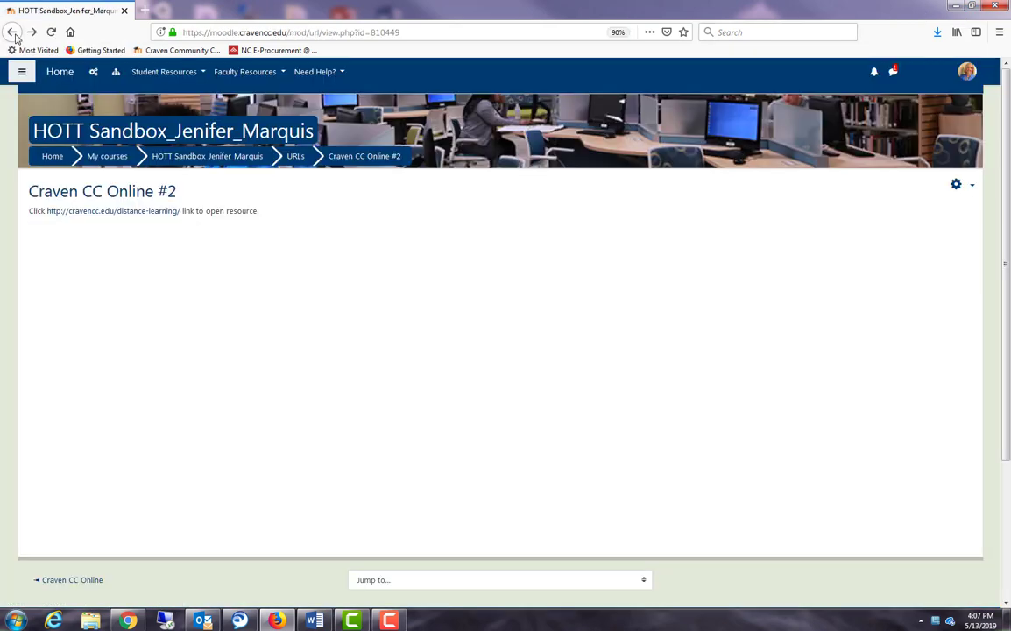
{"action": "left_click", "coordinate": [12, 32]}
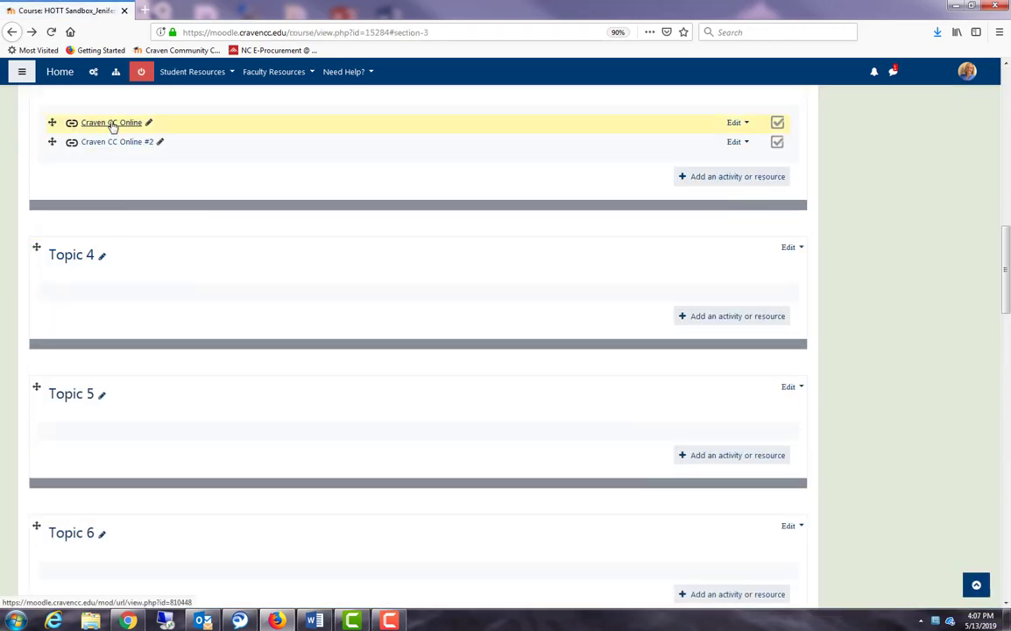
Step: Retest the Craven CC Online link by moving its pop-up window, maximizing it and closing it to get back to the course
{"action": "left_click", "coordinate": [112, 124]}
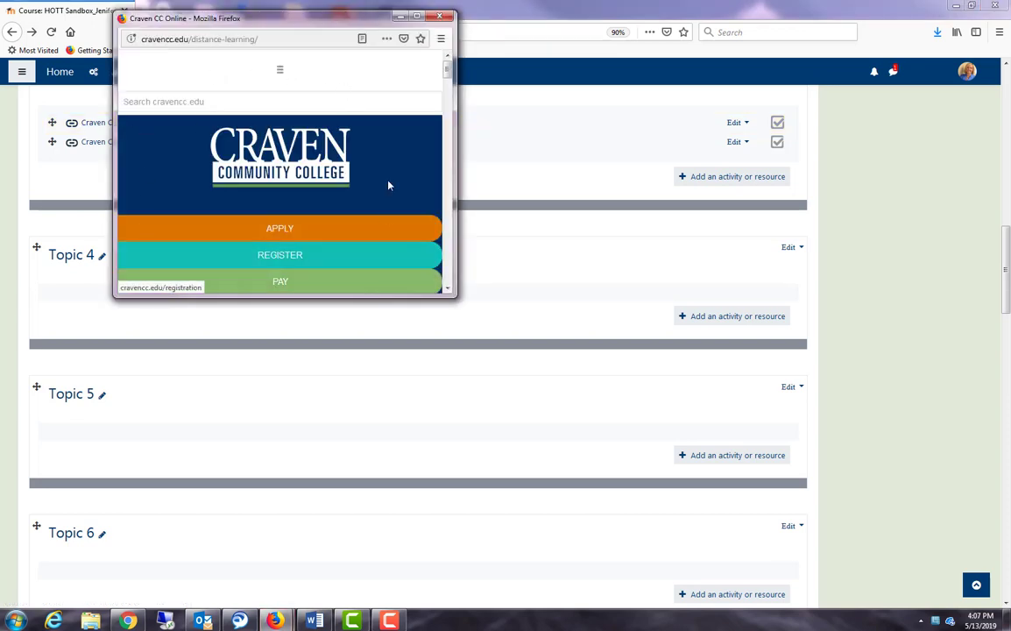
{"action": "left_click_drag", "start_coordinate": [424, 24], "coordinate": [442, 66]}
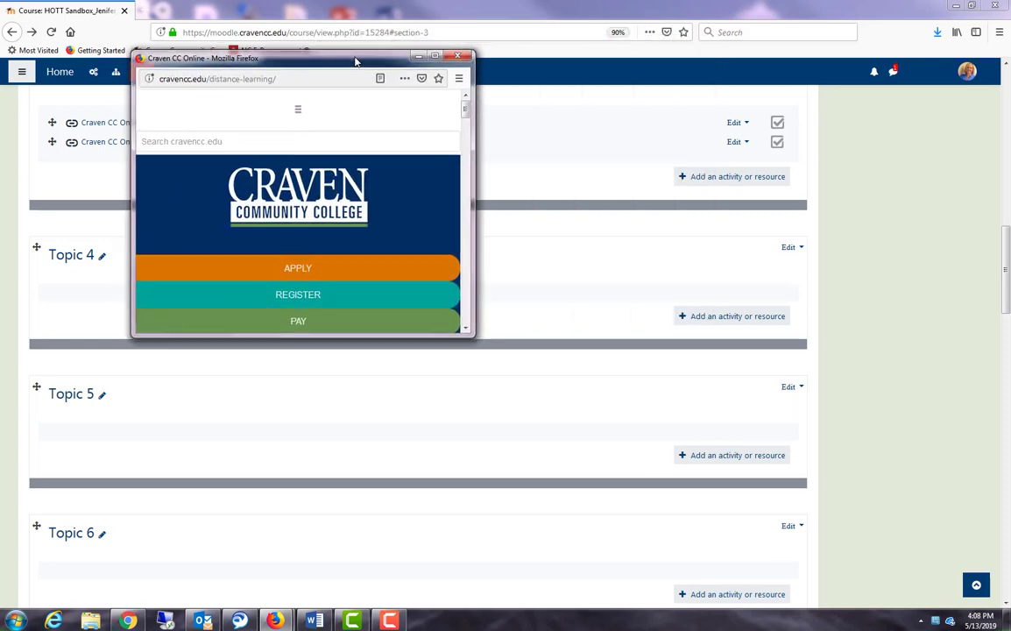
{"action": "left_click", "coordinate": [435, 56]}
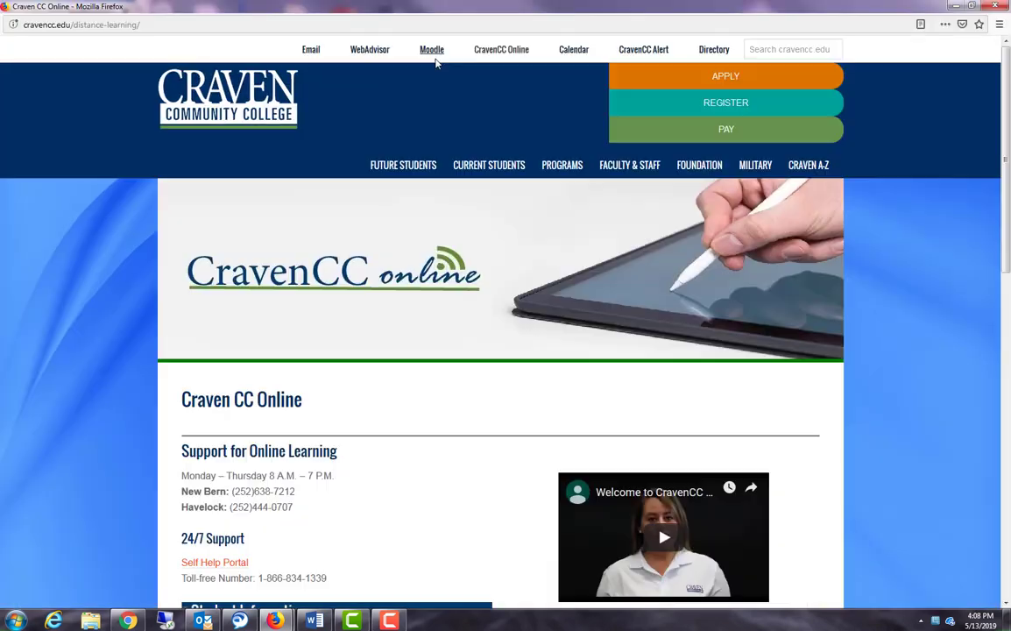
{"action": "left_click", "coordinate": [997, 7]}
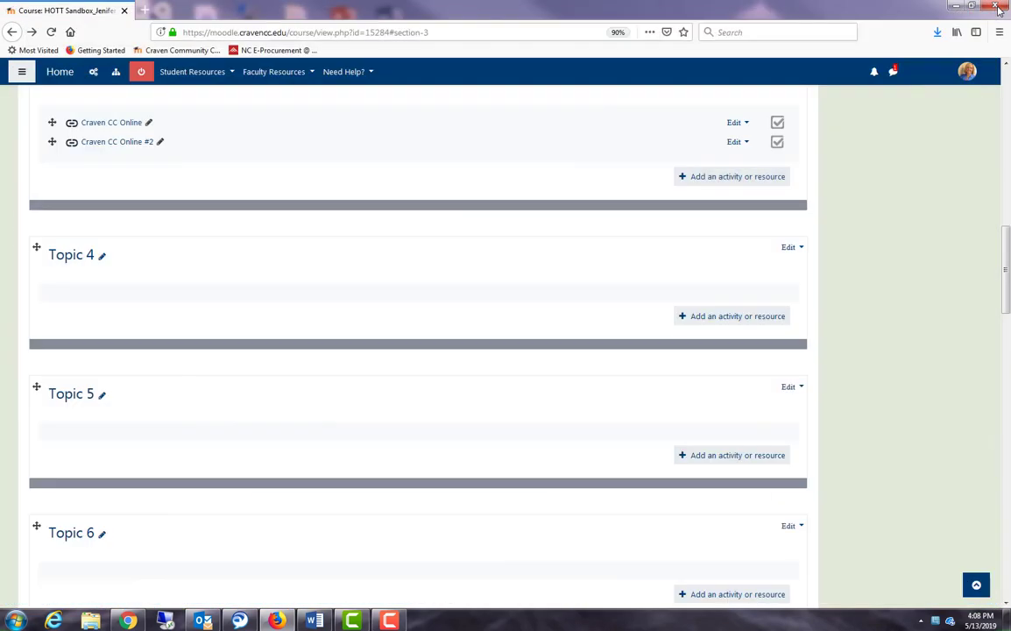
{"action": "left_click", "coordinate": [102, 143]}
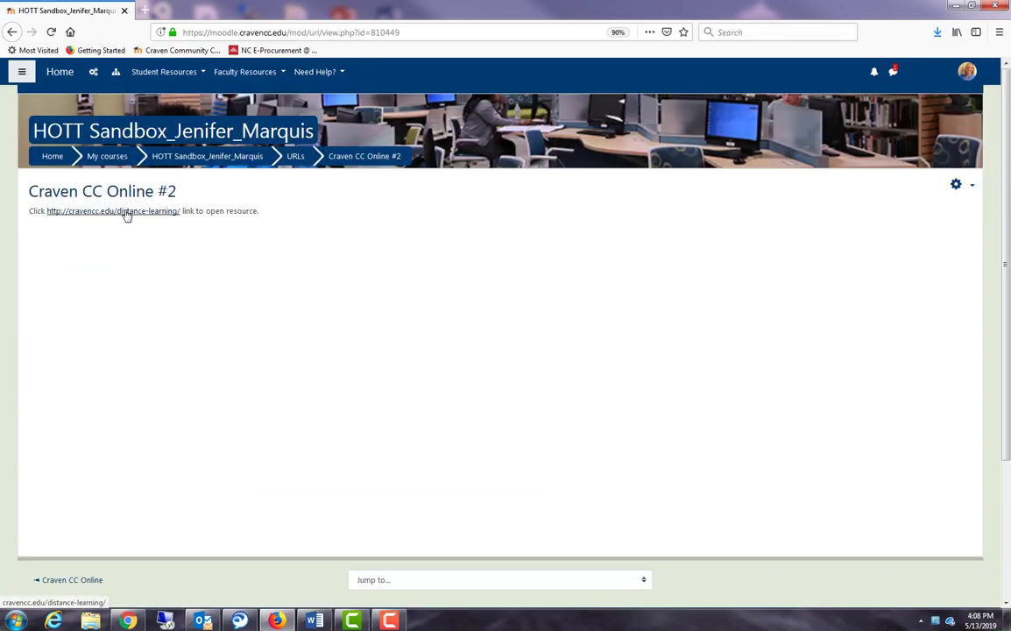
{"action": "left_click", "coordinate": [126, 214]}
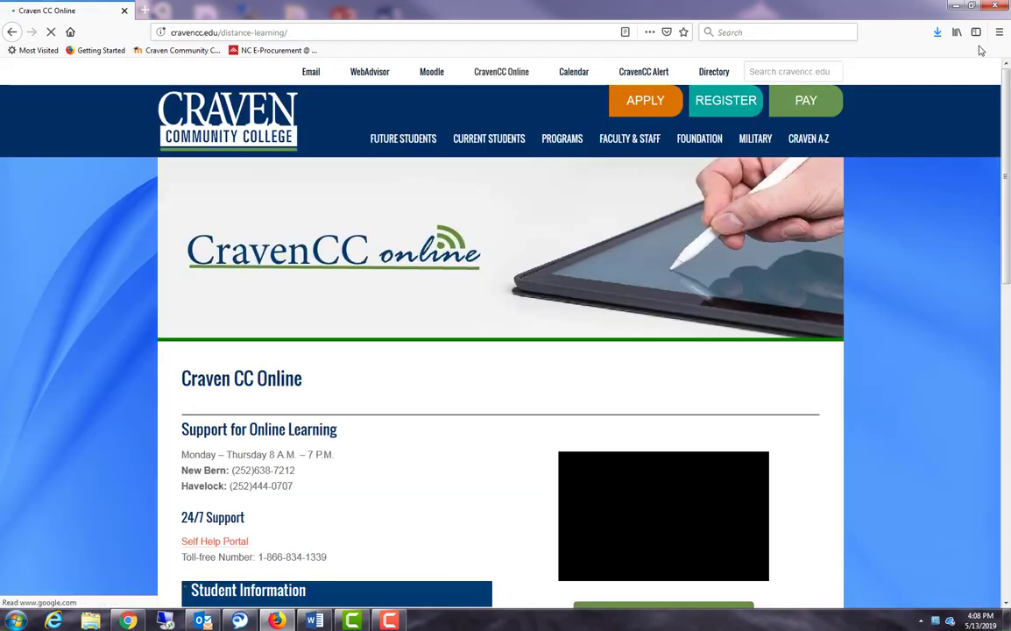
{"action": "left_click", "coordinate": [995, 8]}
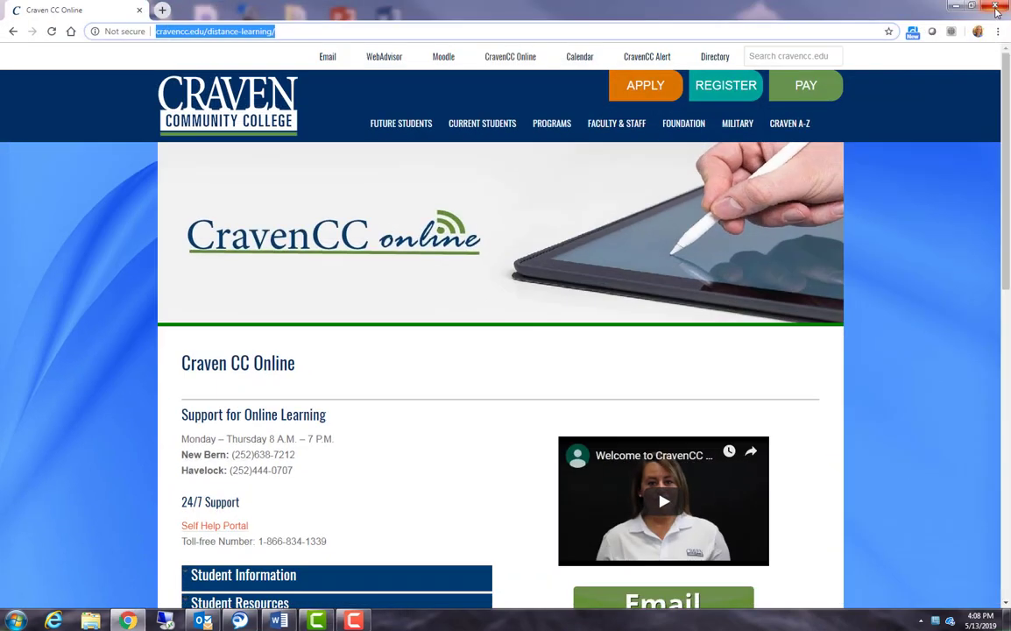
{"action": "left_click", "coordinate": [994, 8]}
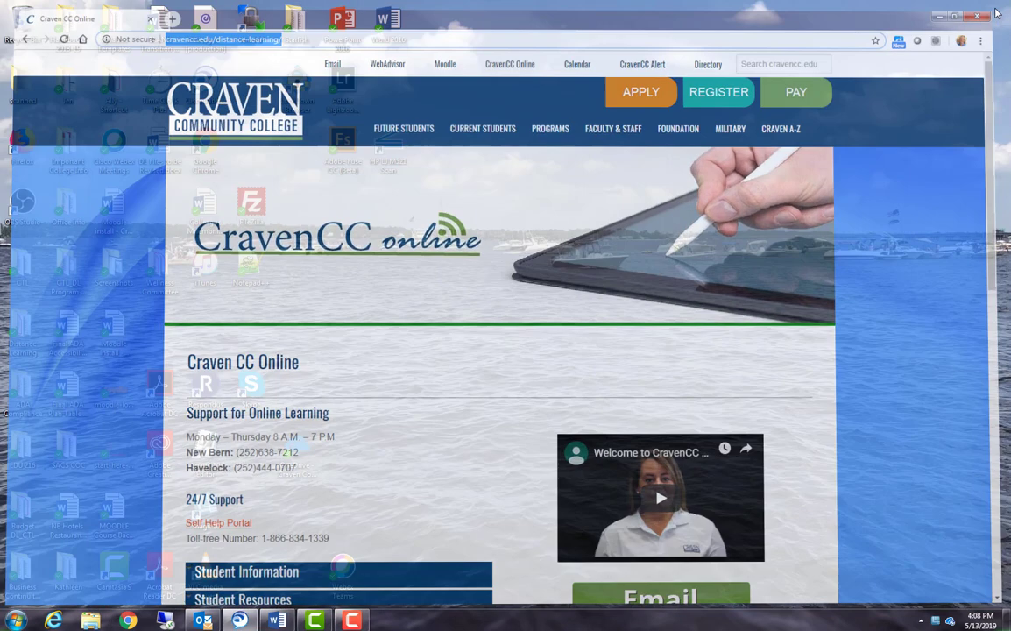